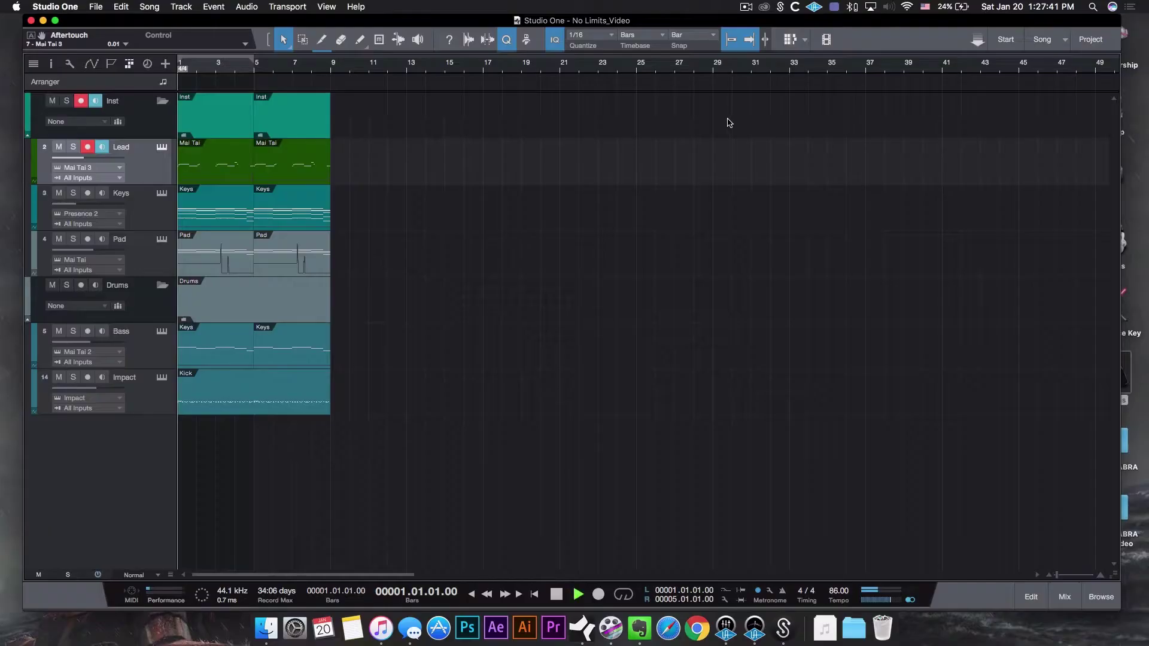
Play back the arrangement, and explode the pitches of the Impact track's Kick part to separate tracks
{"action": "key", "text": "space"}
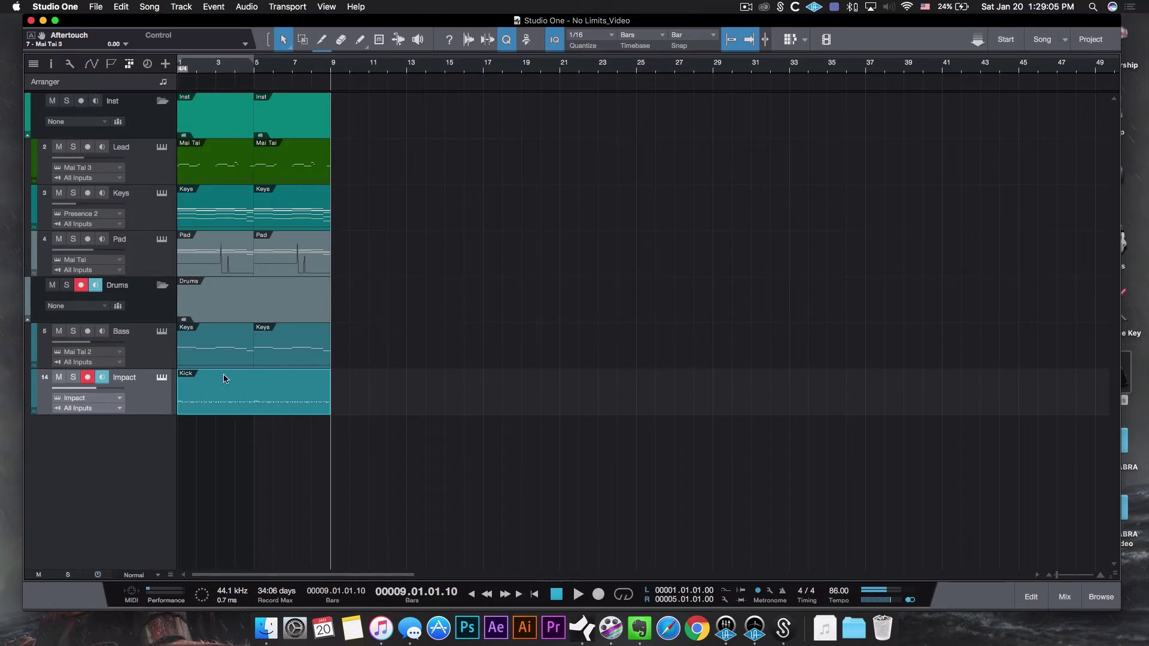
{"action": "right_click", "coordinate": [221, 384]}
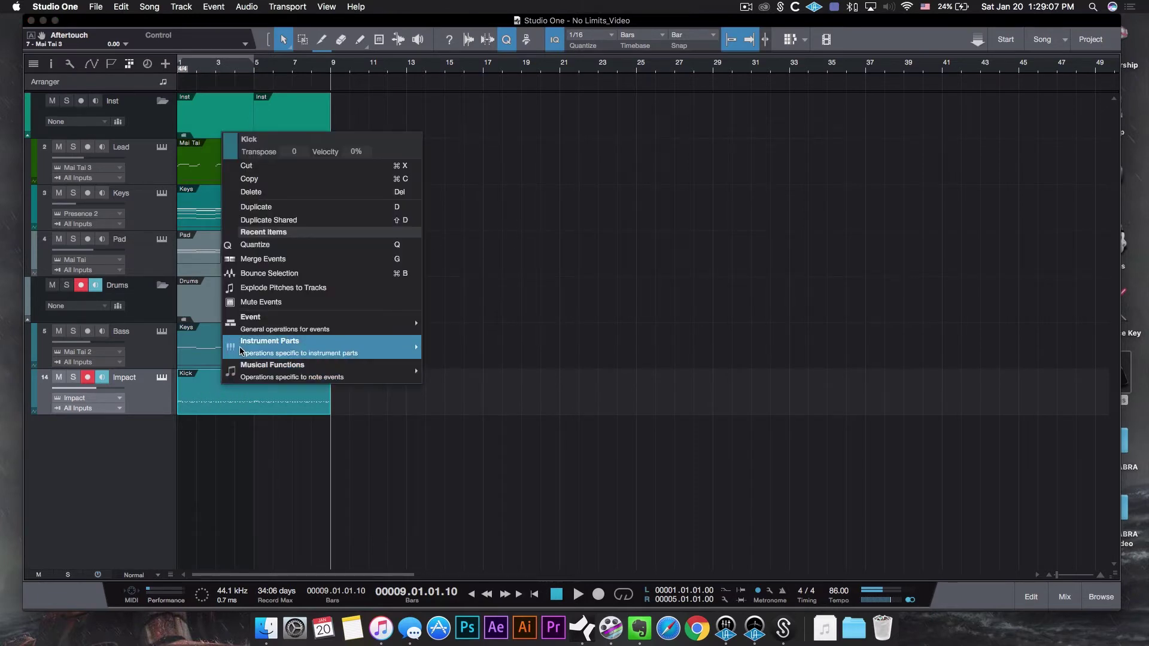
{"action": "mouse_move", "coordinate": [318, 348]}
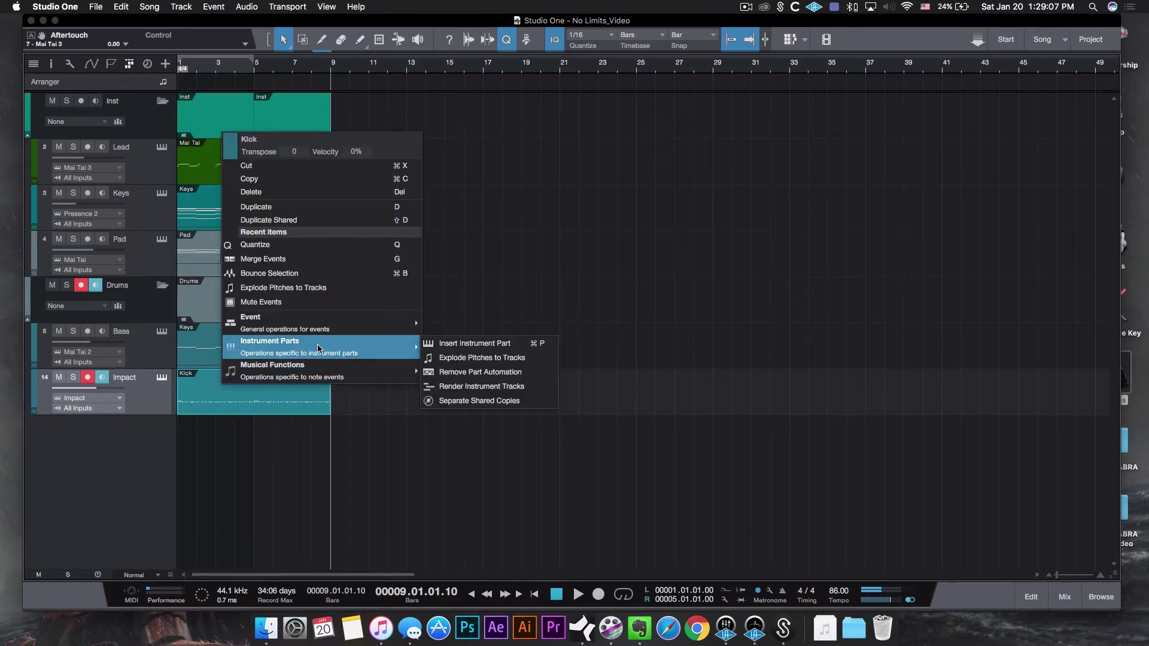
{"action": "left_click", "coordinate": [475, 359]}
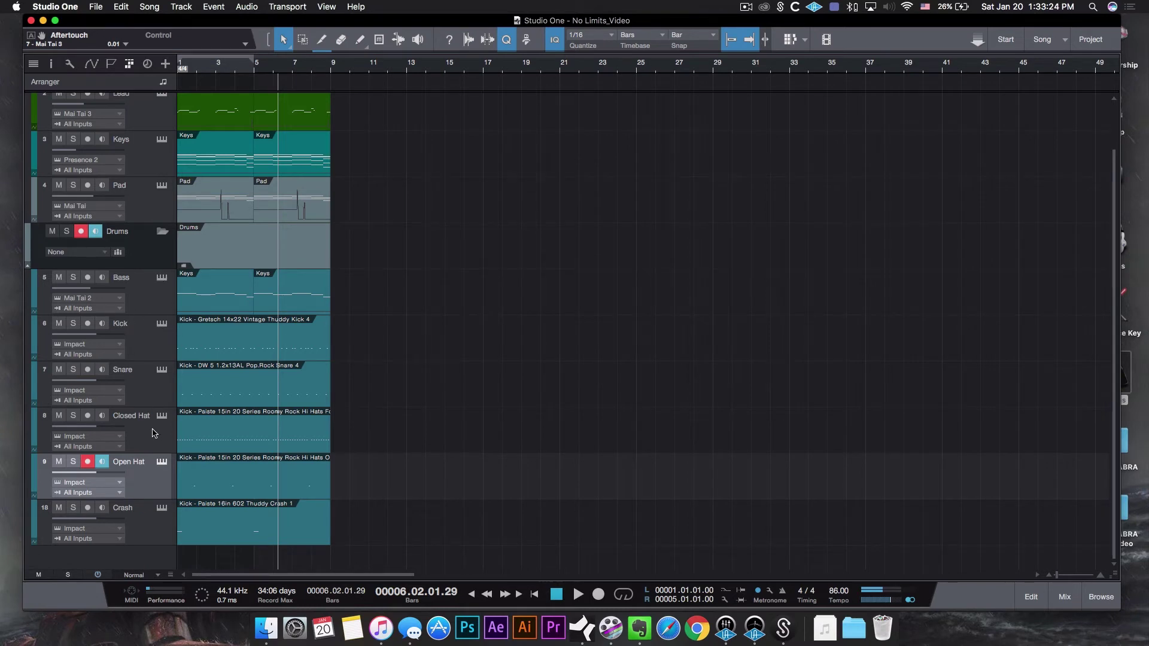
Examine the Impact drum pads' output assignments and their mixer channels, and close the instrument window
{"action": "left_click", "coordinate": [163, 324]}
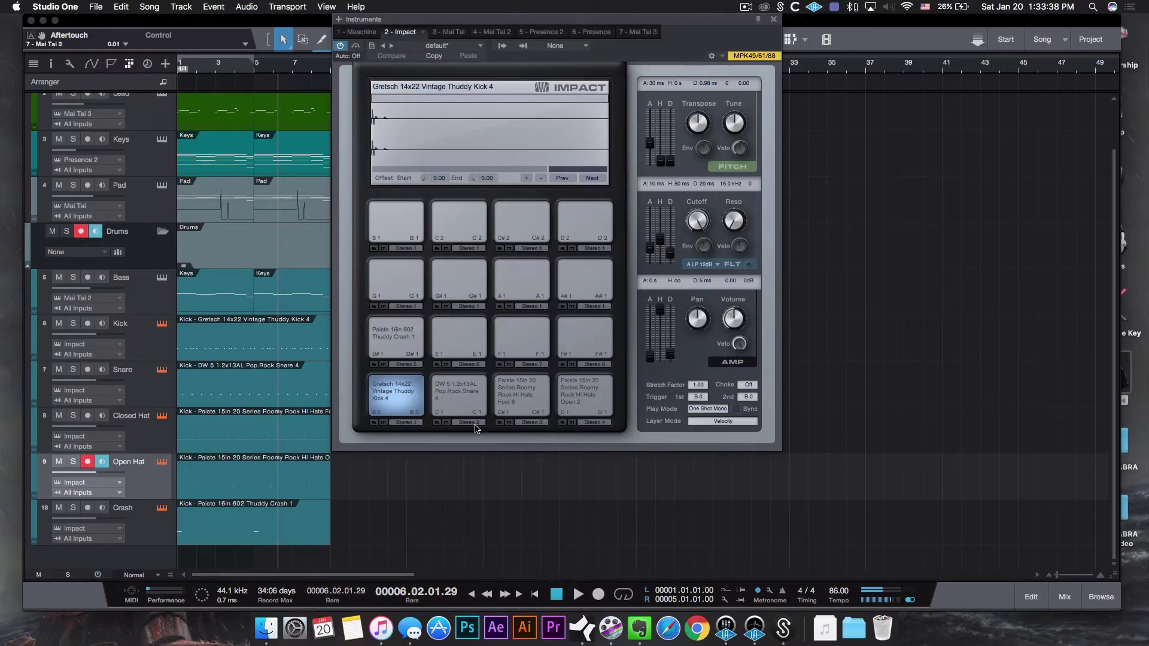
{"action": "left_click", "coordinate": [532, 423]}
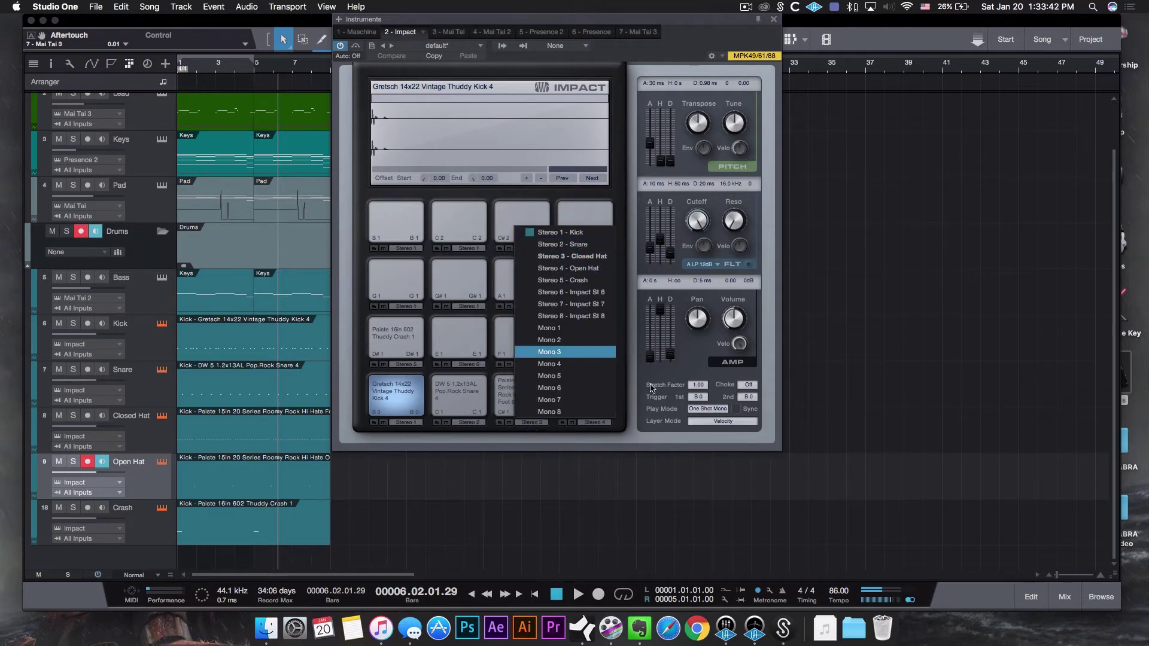
{"action": "left_click", "coordinate": [629, 302]}
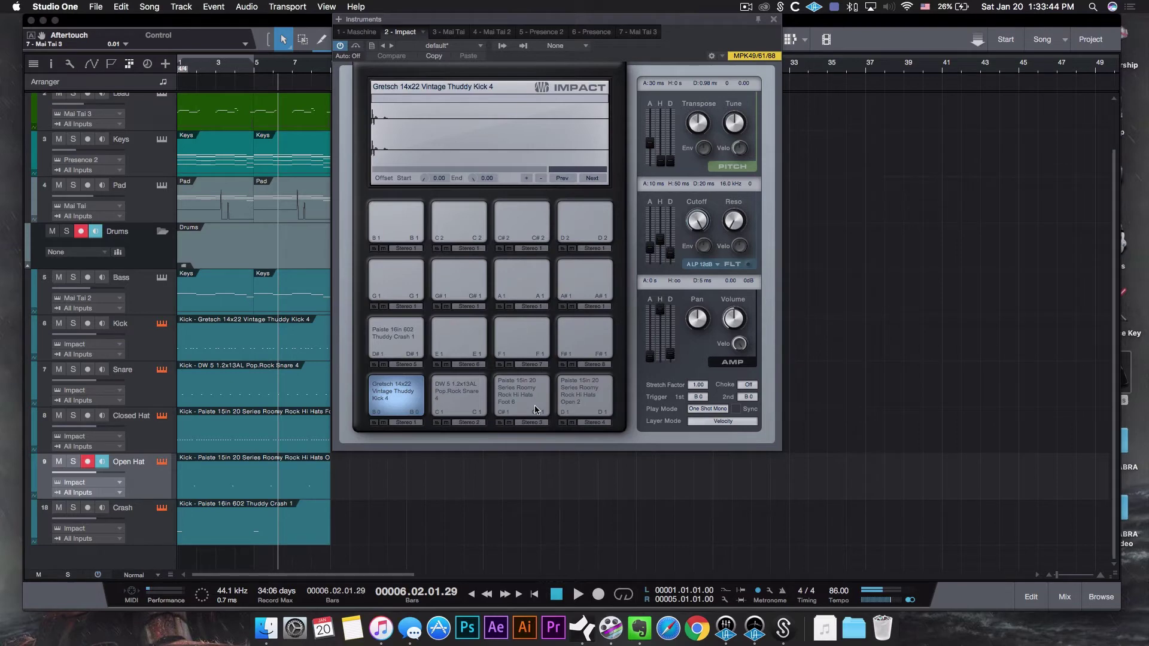
{"action": "left_click", "coordinate": [1064, 596]}
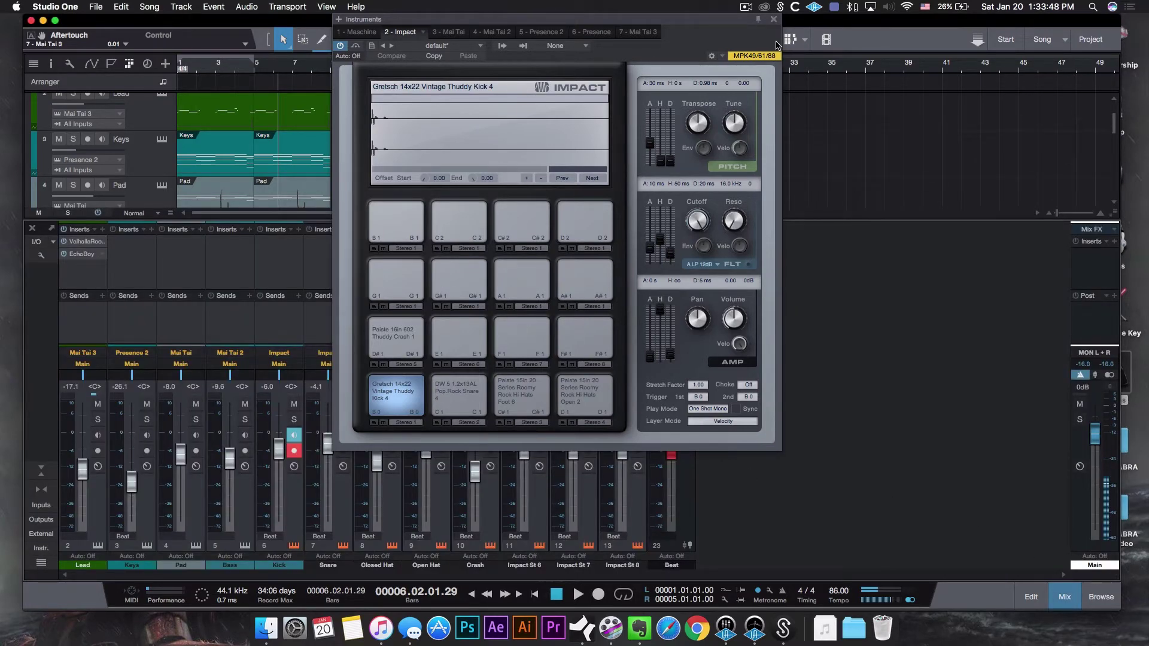
{"action": "left_click", "coordinate": [773, 19]}
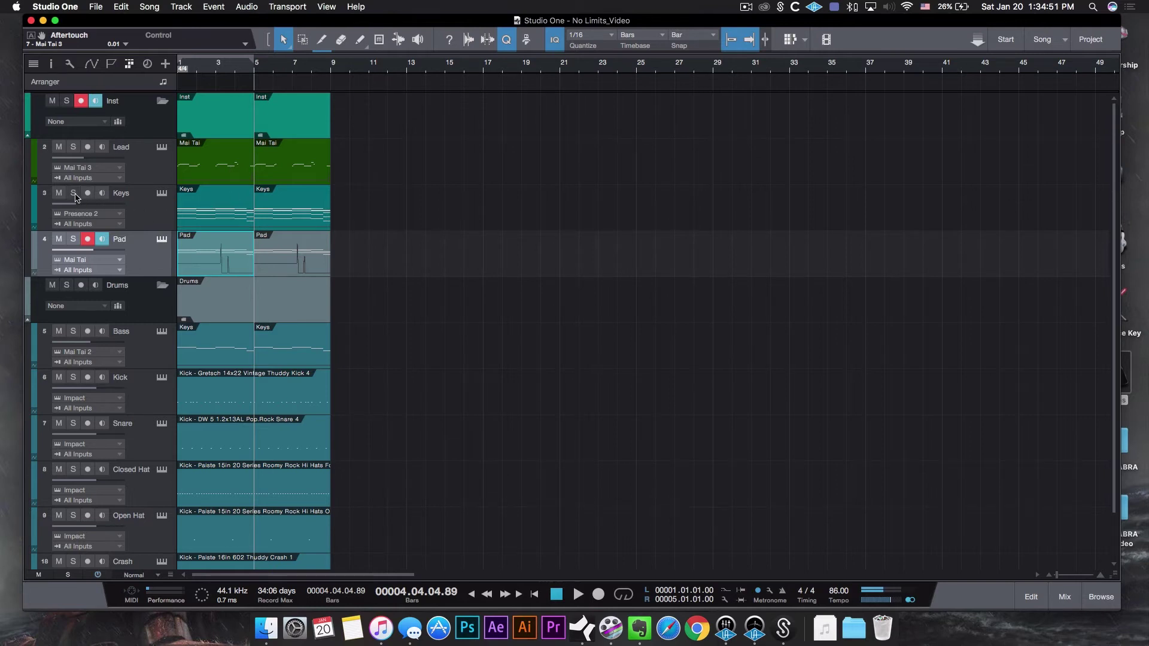
Play the first Keys part from the start in the note editor, and view the presets of its Presence instrument
{"action": "double_click", "coordinate": [219, 210]}
{"action": "key", "text": "Home"}
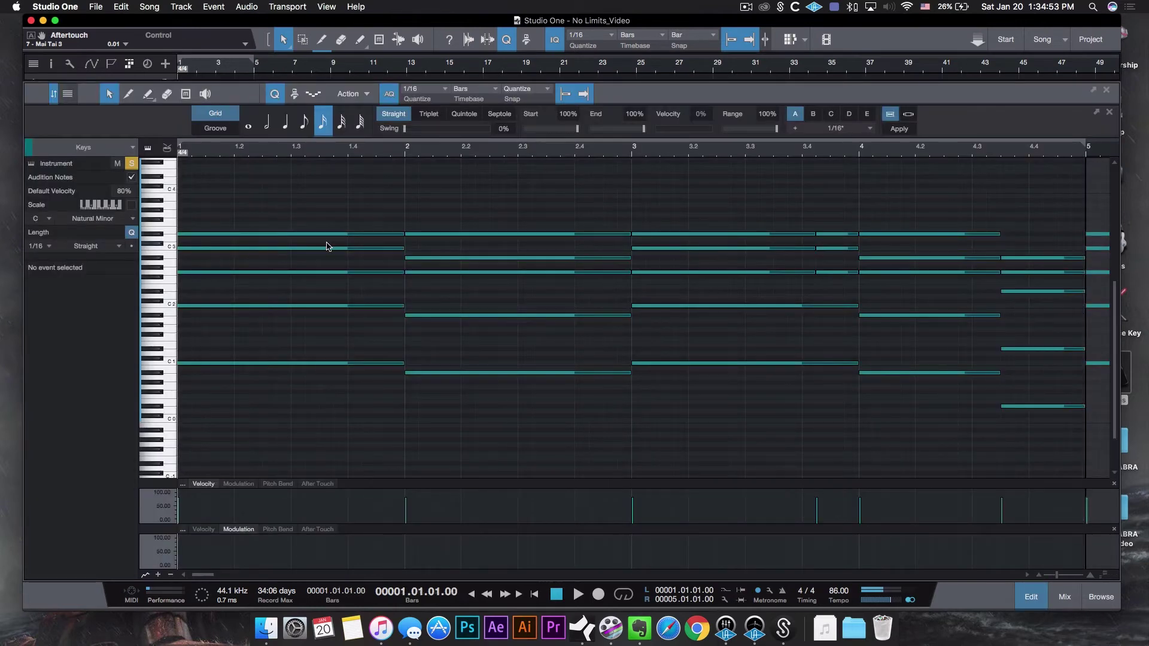
{"action": "key", "text": "space"}
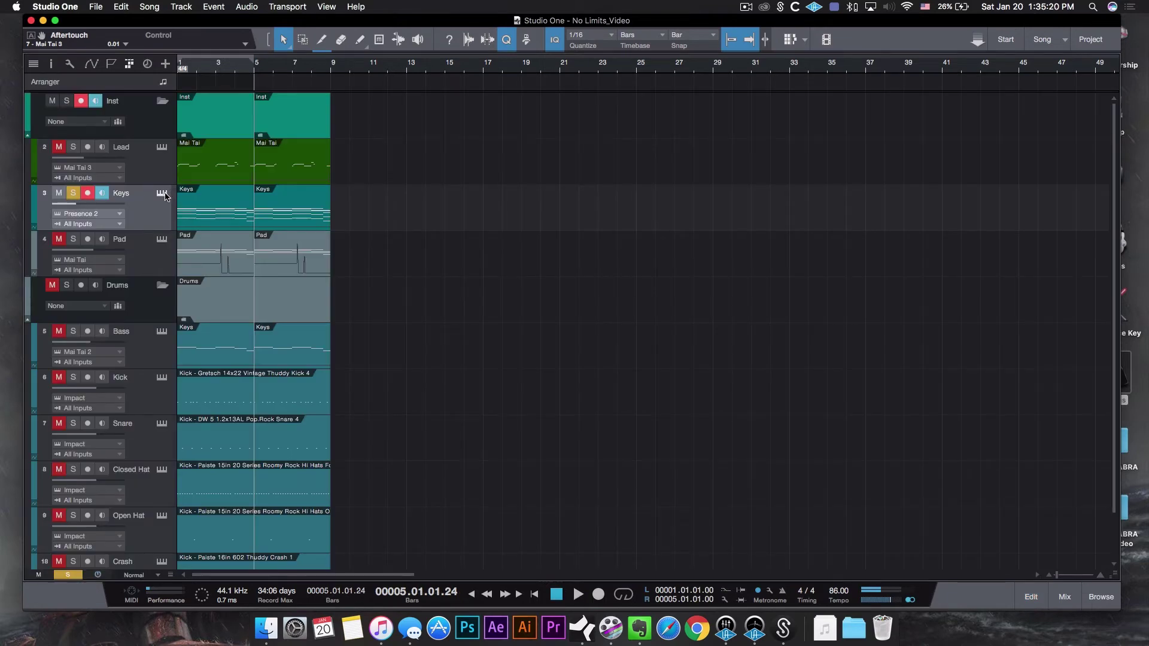
{"action": "left_click", "coordinate": [161, 194]}
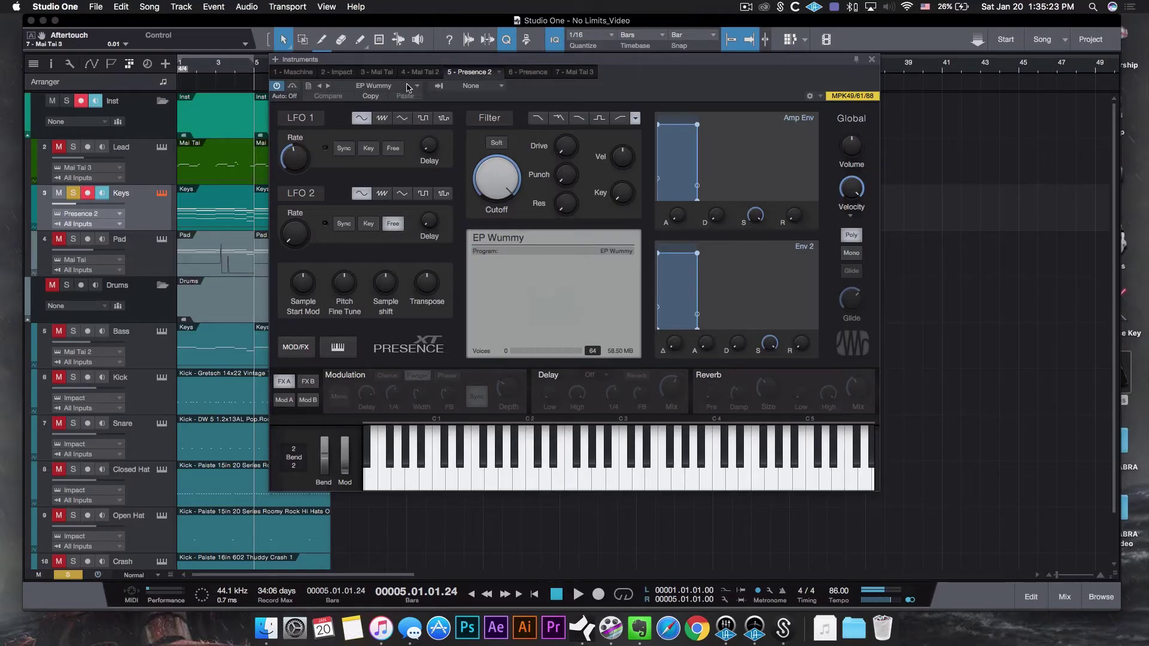
{"action": "left_click", "coordinate": [407, 88]}
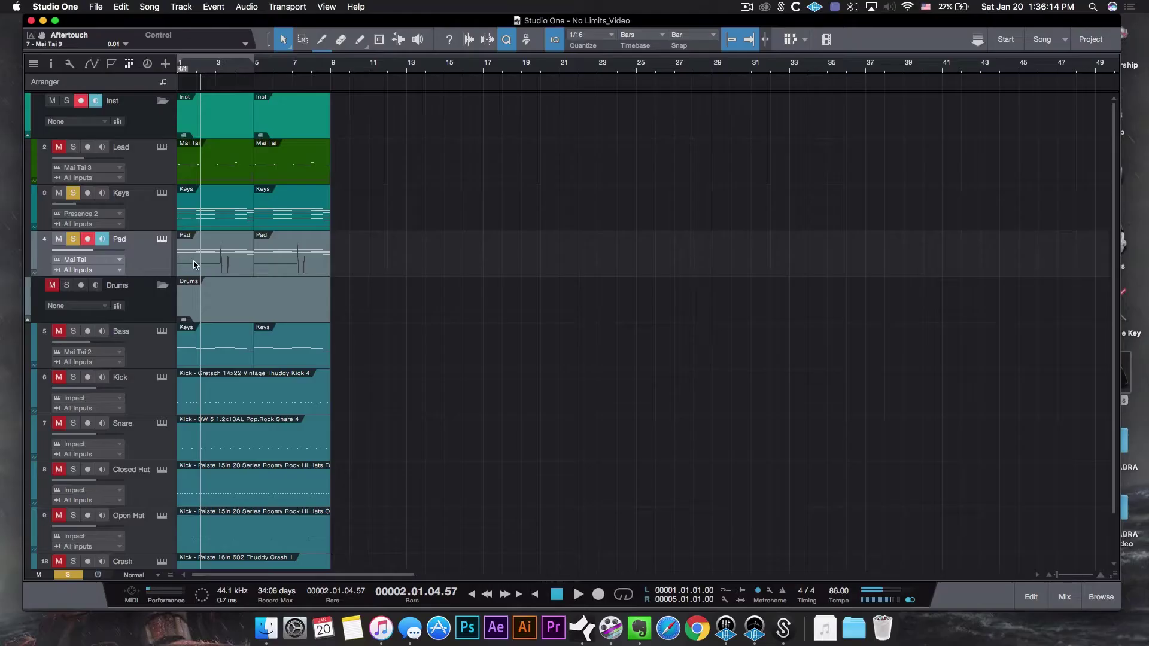
Play the first Pad part in the note editor, and view the presets of its Mai Tai instrument
{"action": "double_click", "coordinate": [209, 254]}
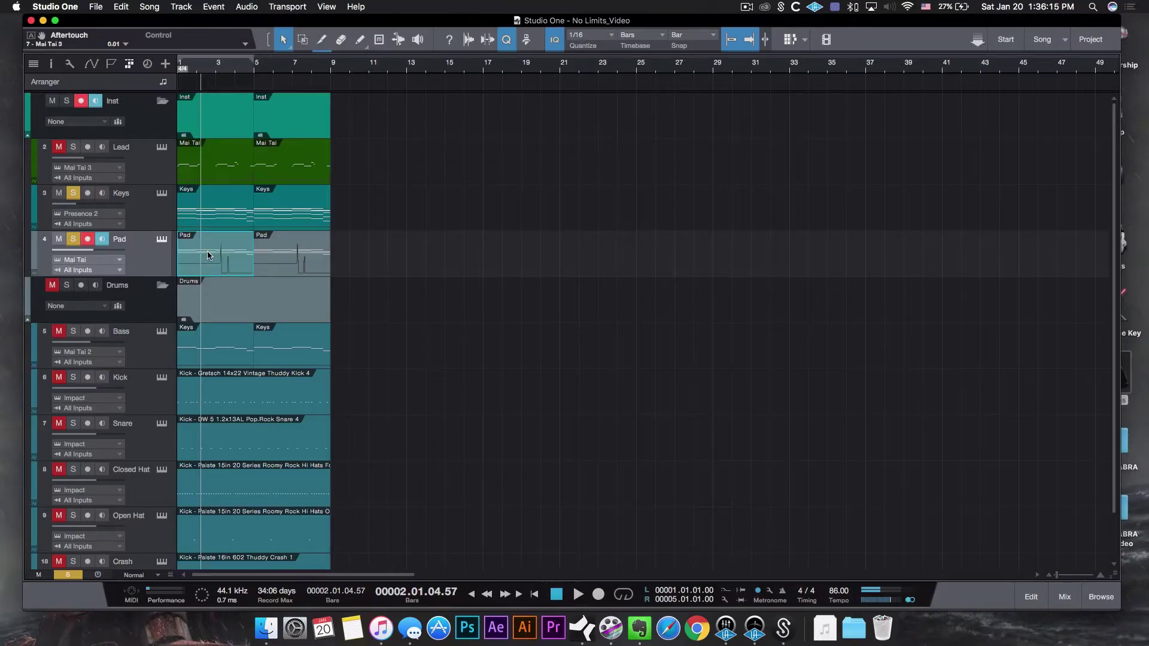
{"action": "key", "text": "space"}
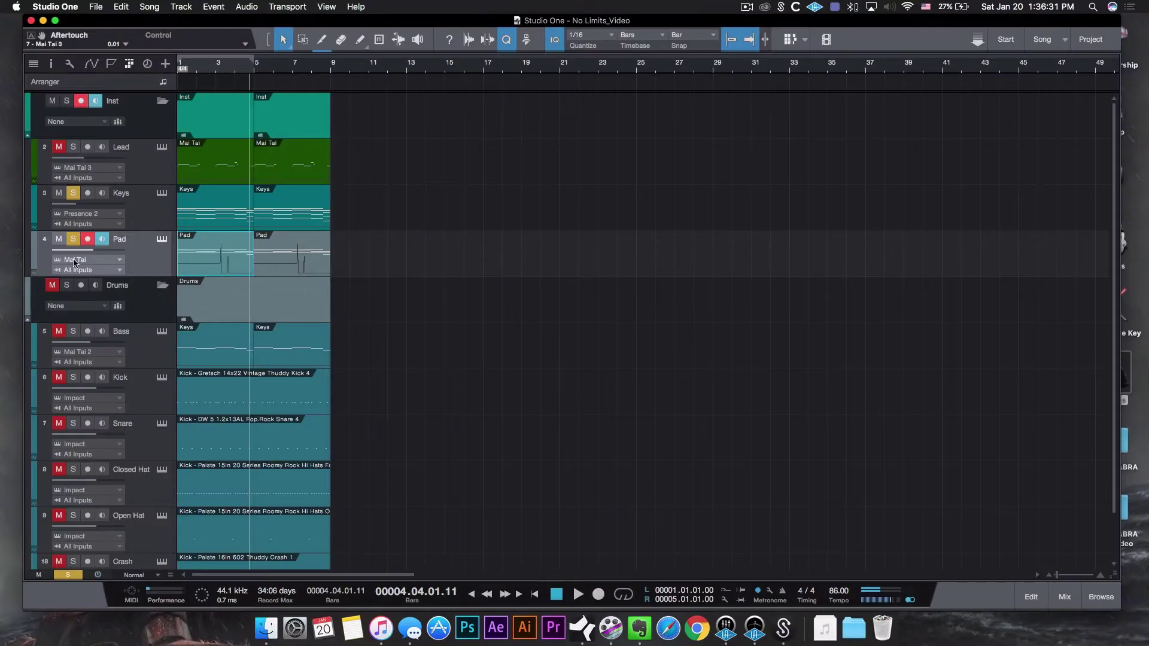
{"action": "left_click", "coordinate": [161, 239]}
{"action": "left_click_drag", "start_coordinate": [615, 63], "coordinate": [627, 81]}
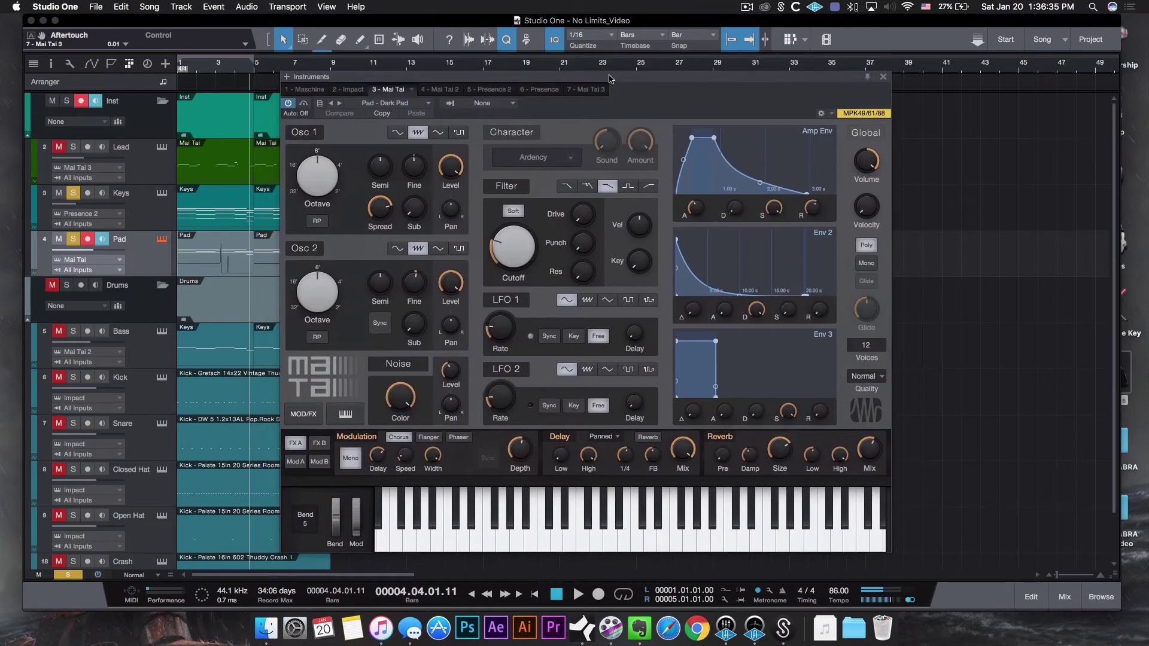
{"action": "left_click", "coordinate": [410, 106]}
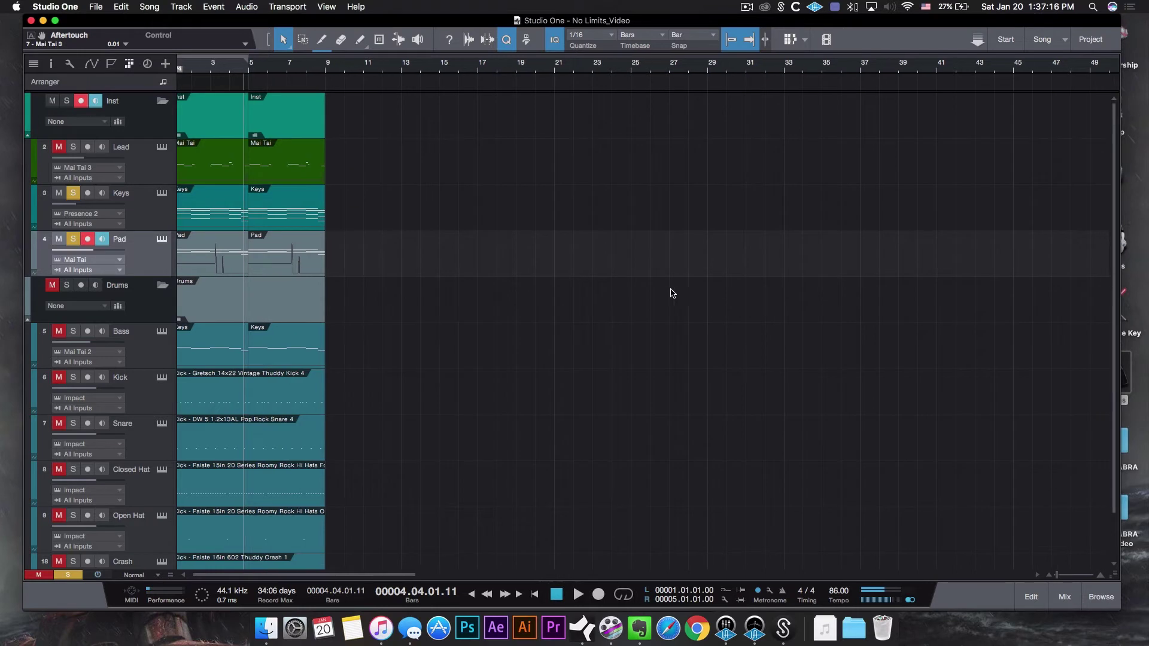
Show the Kick track's Impact instrument, and play the Kick and Snare parts in the note editor
{"action": "left_click", "coordinate": [161, 380]}
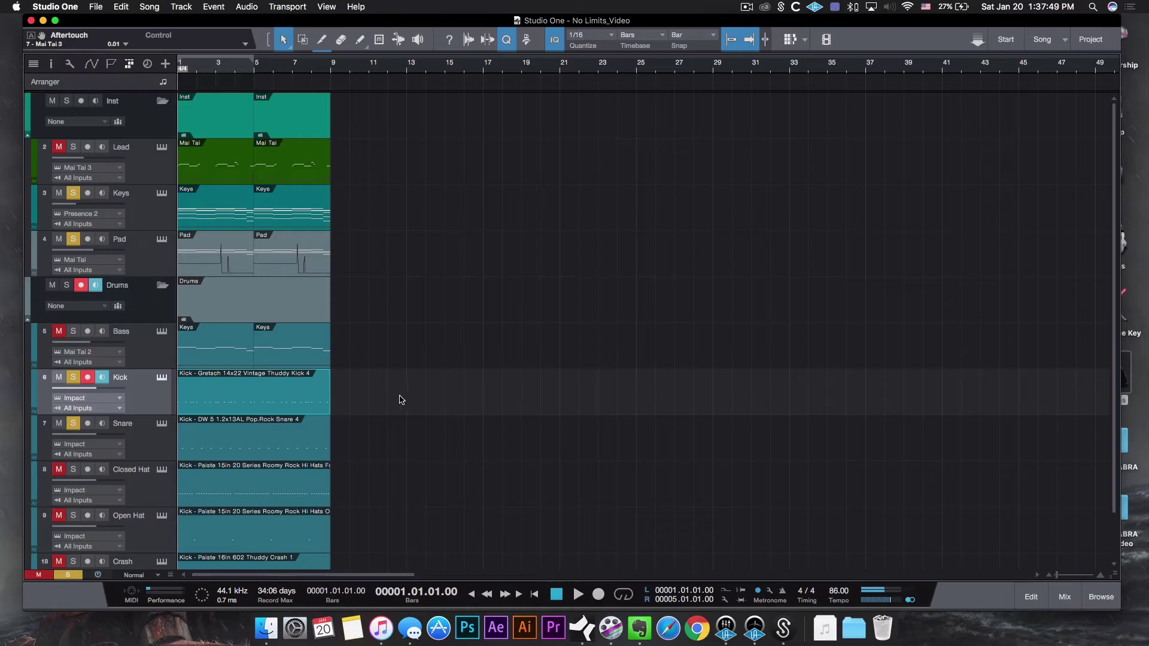
{"action": "double_click", "coordinate": [282, 395]}
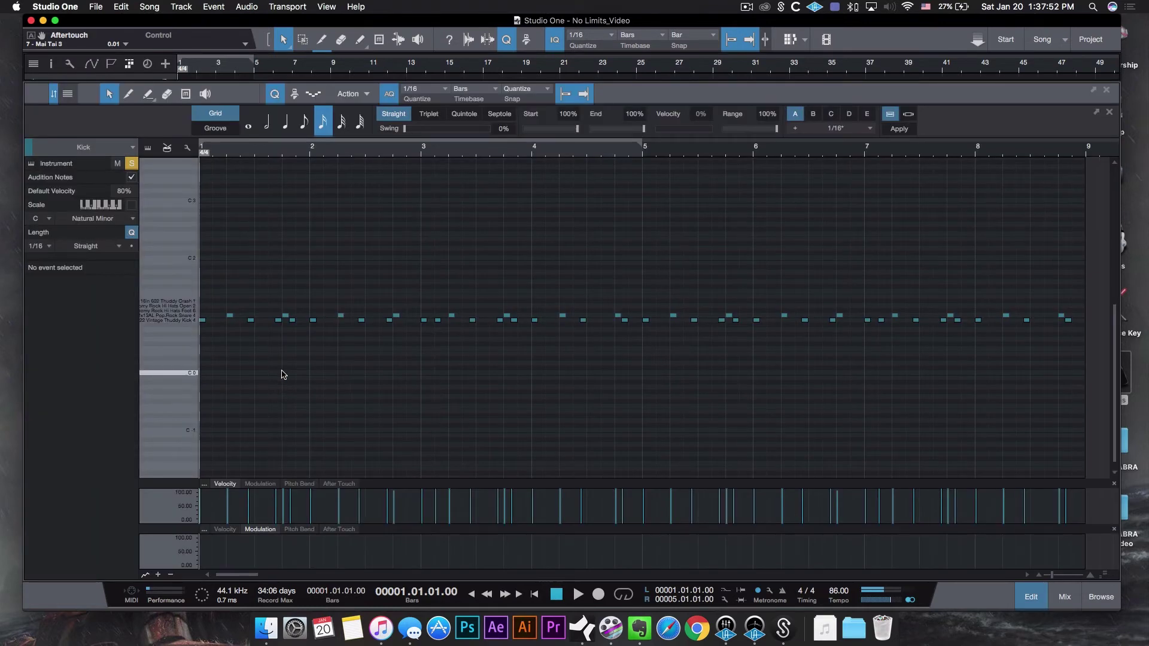
{"action": "key", "text": "space"}
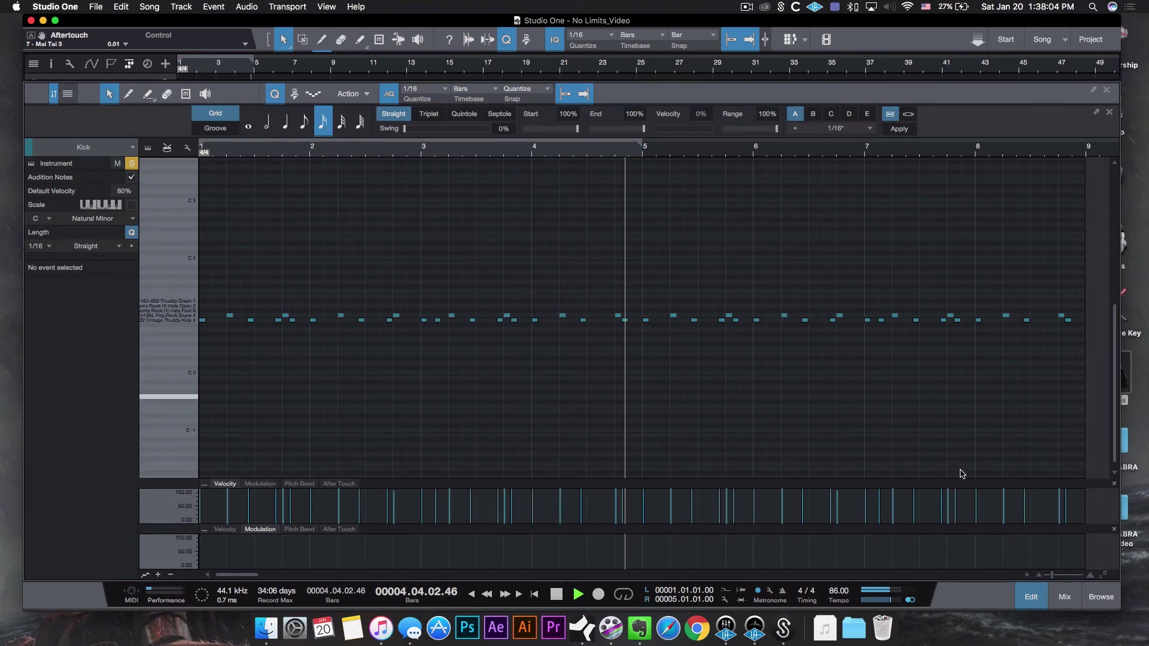
{"action": "key", "text": "F2"}
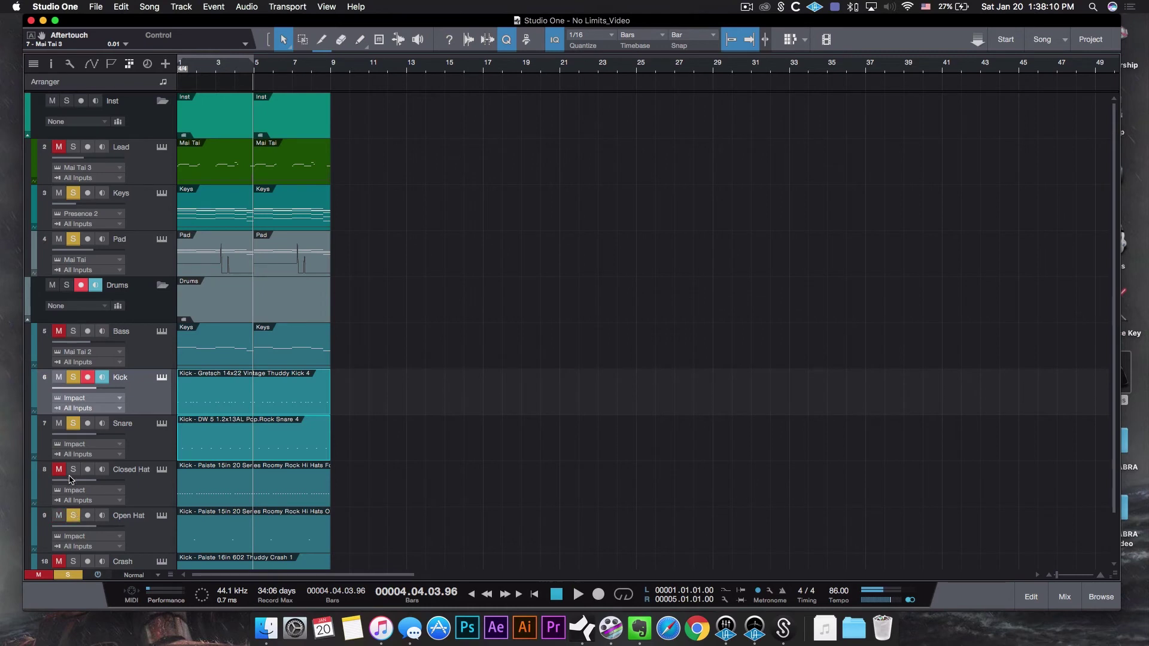
Select the Kick, Snare, Closed Hat and Open Hat parts together and play them in the note editor
{"action": "left_click_drag", "start_coordinate": [366, 371], "coordinate": [216, 554]}
{"action": "double_click", "coordinate": [239, 393]}
{"action": "key", "text": "space"}
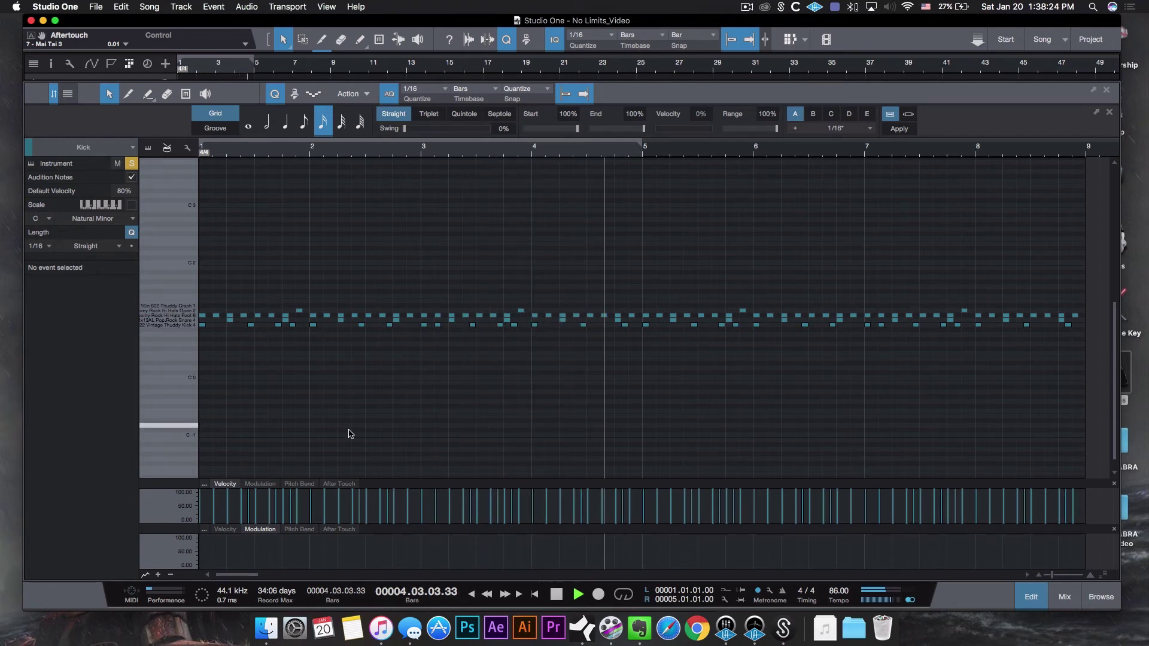
{"action": "key", "text": "space"}
{"action": "left_click_drag", "start_coordinate": [286, 150], "coordinate": [283, 159]}
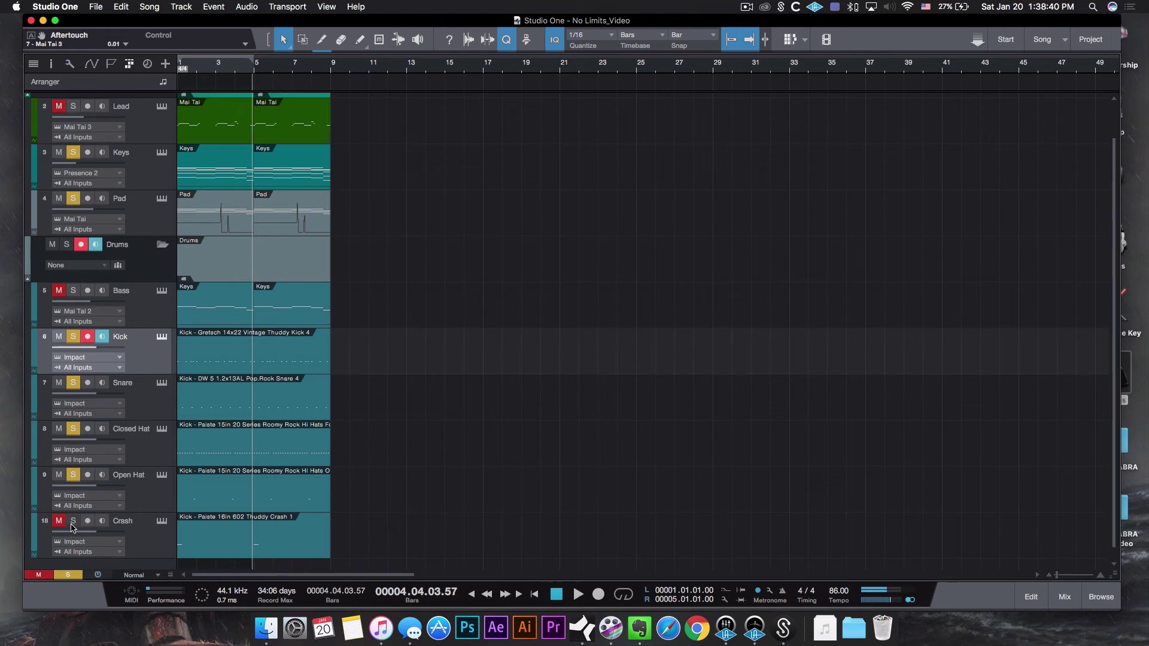
Play the soloed drum, Keys and Pad tracks from the start of the song, including the Crash
{"action": "key", "text": "Home"}
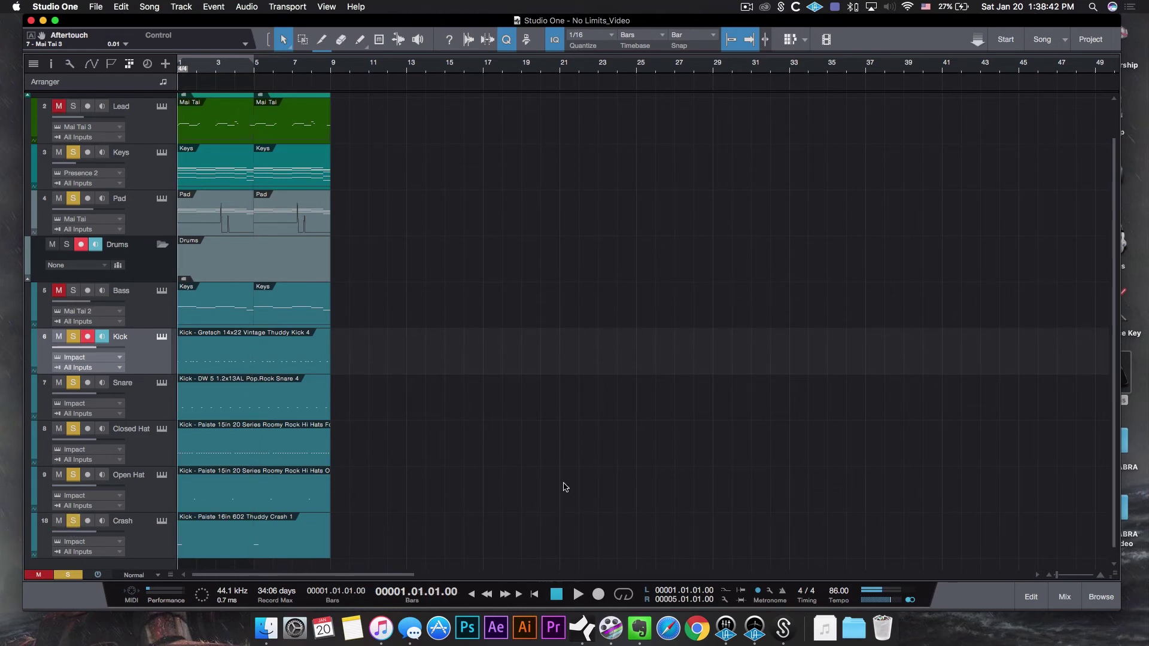
{"action": "key", "text": "space"}
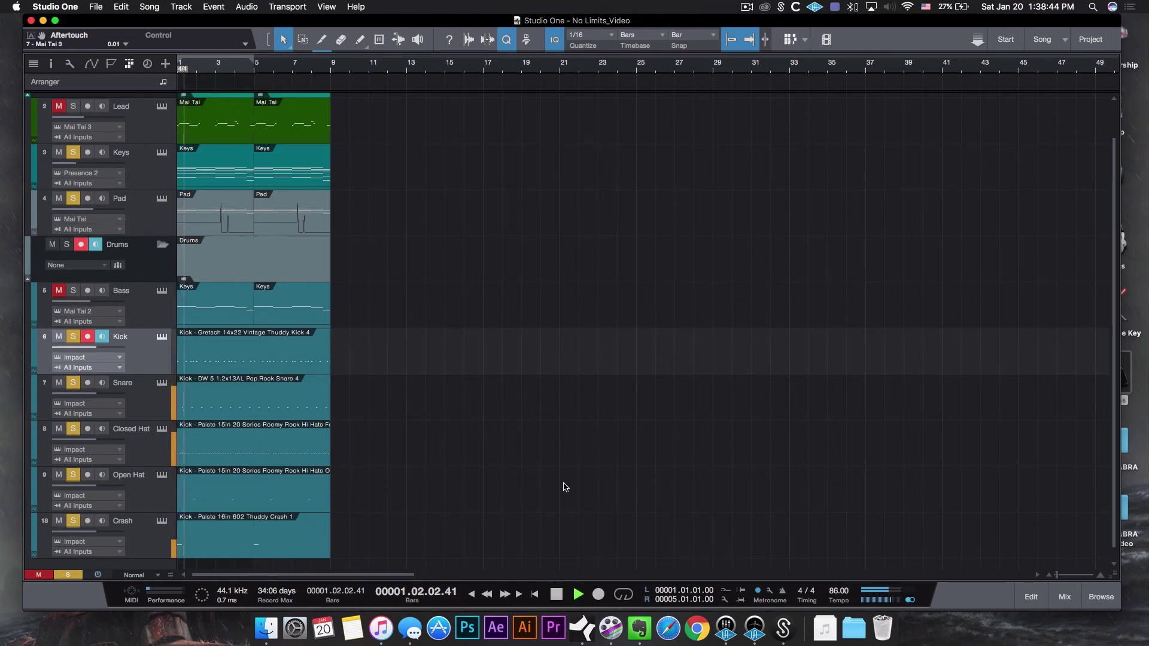
{"action": "key", "text": "space"}
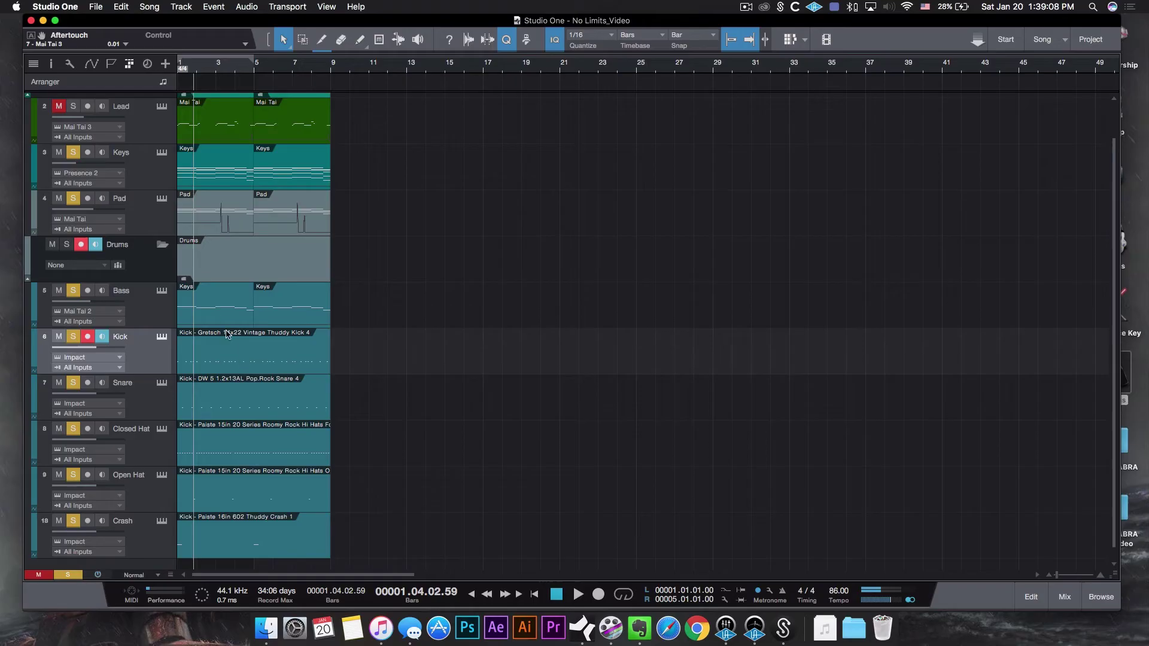
Play the first Bass part in the note editor, and browse the bass presets of its Mai Tai instrument
{"action": "double_click", "coordinate": [225, 318]}
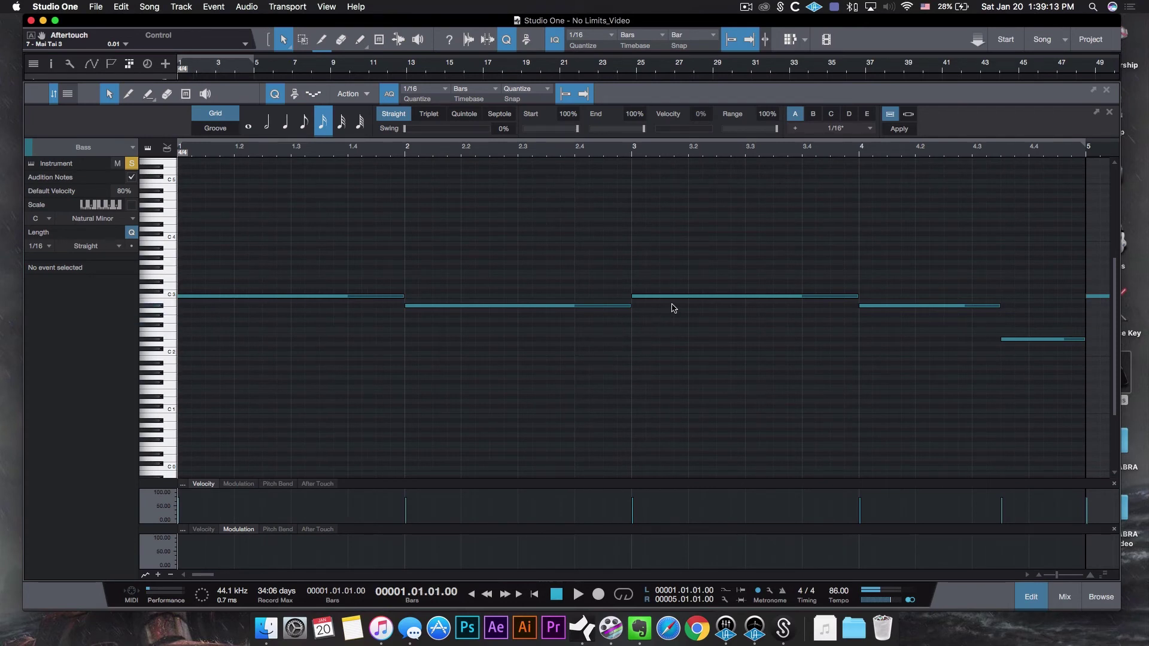
{"action": "key", "text": "space"}
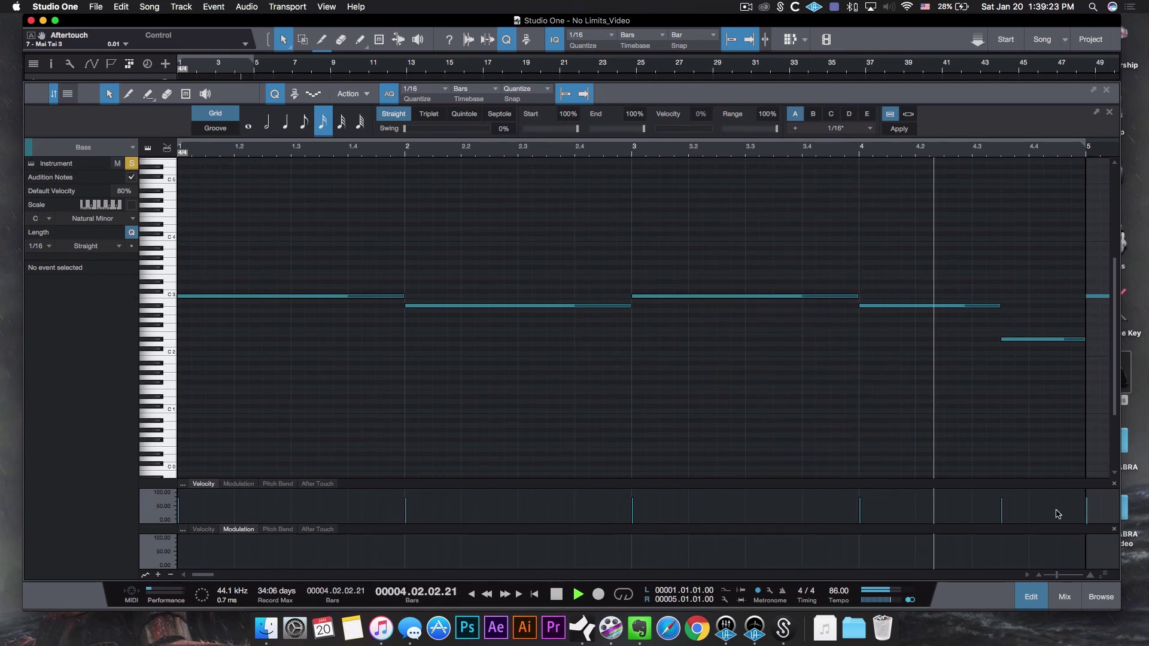
{"action": "left_click", "coordinate": [1041, 606]}
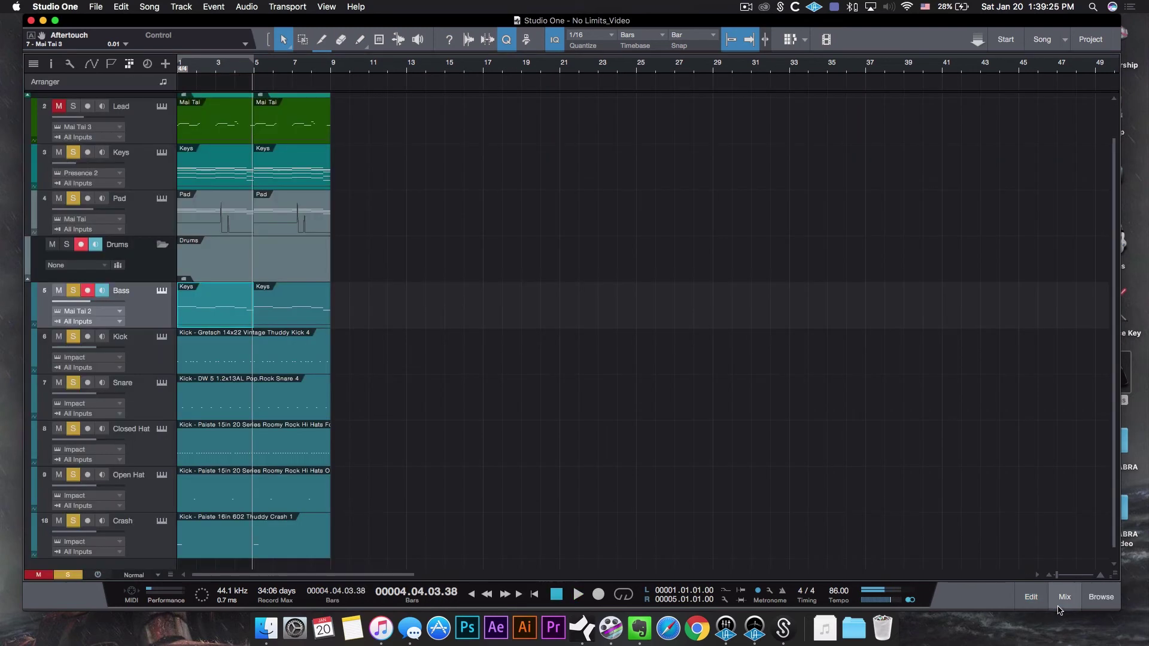
{"action": "left_click", "coordinate": [552, 275]}
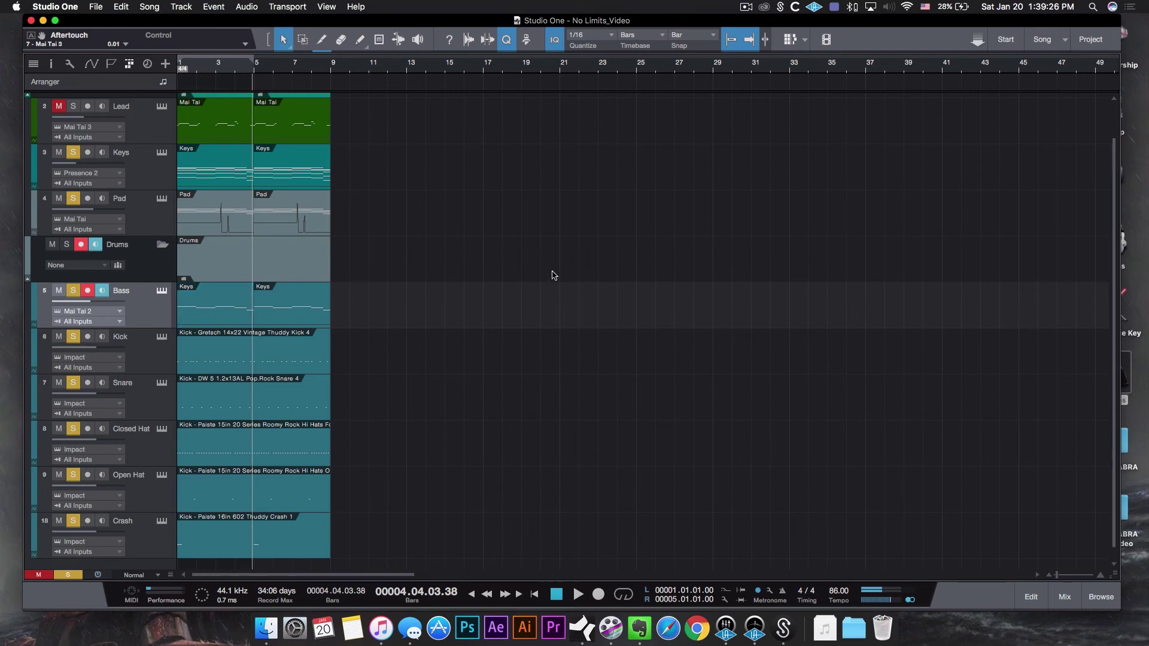
{"action": "left_click", "coordinate": [160, 292]}
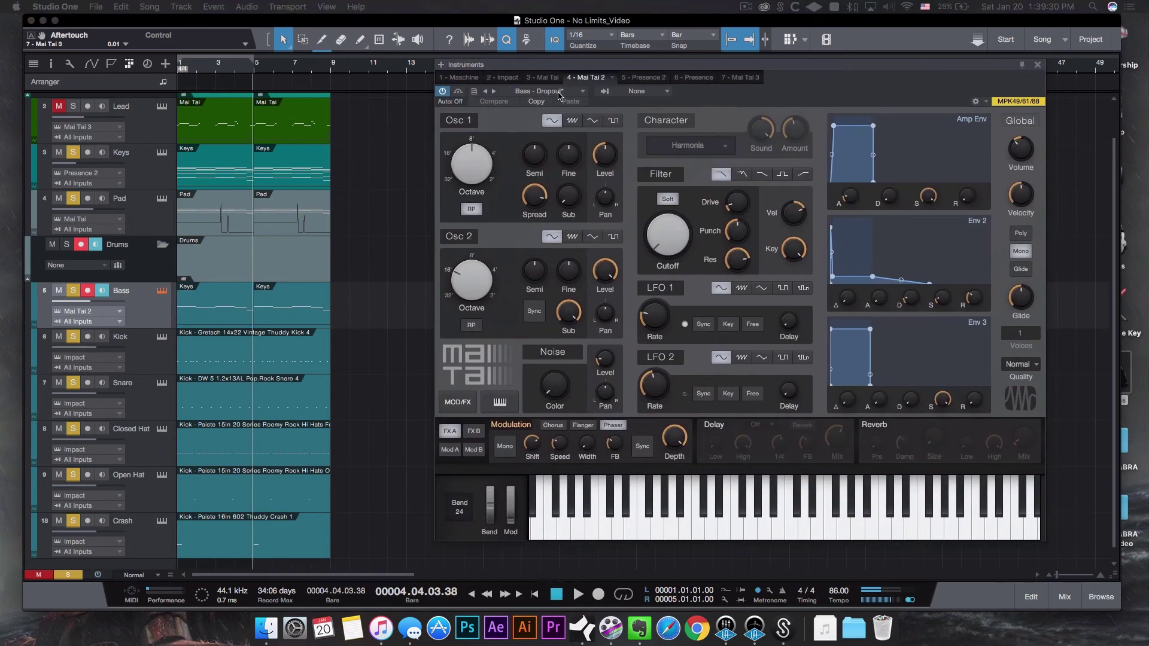
{"action": "left_click", "coordinate": [558, 95]}
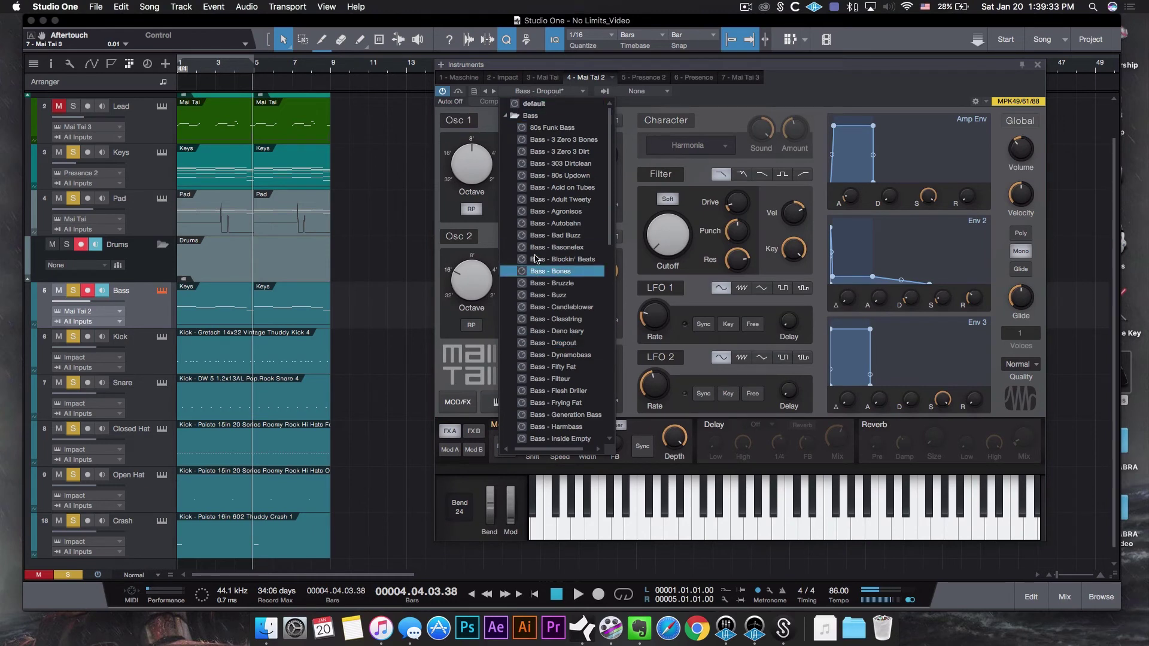
{"action": "left_click", "coordinate": [782, 96]}
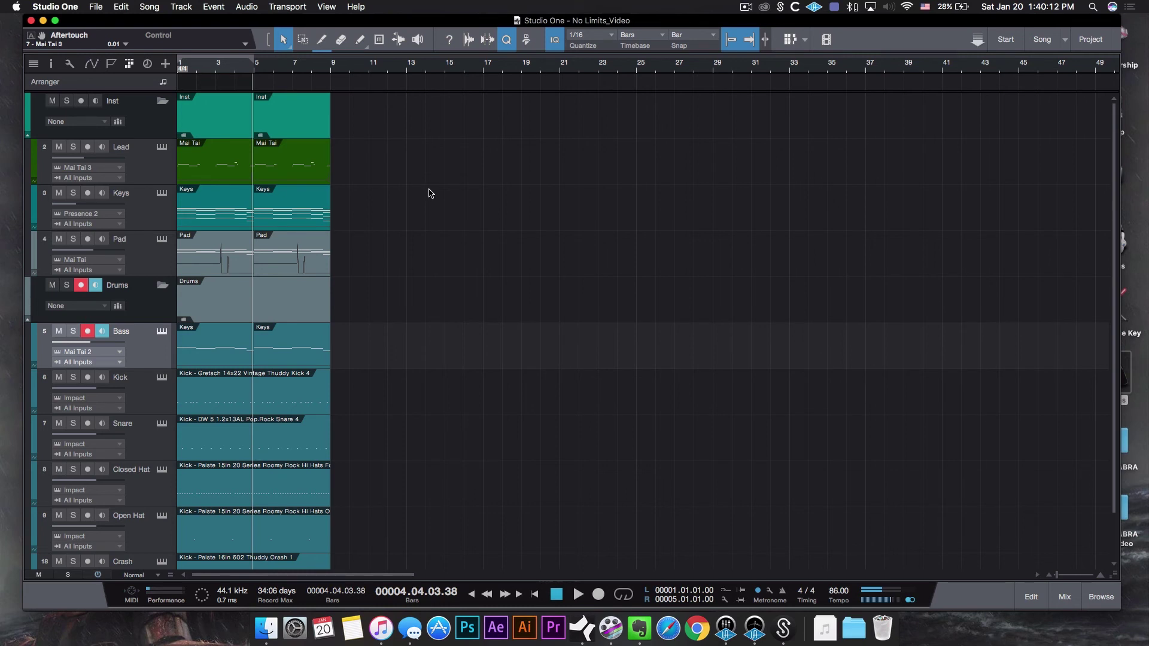
Browse the lead presets of the Lead track's Mai Tai instrument, and close the instrument window
{"action": "left_click", "coordinate": [160, 148]}
{"action": "left_click", "coordinate": [570, 83]}
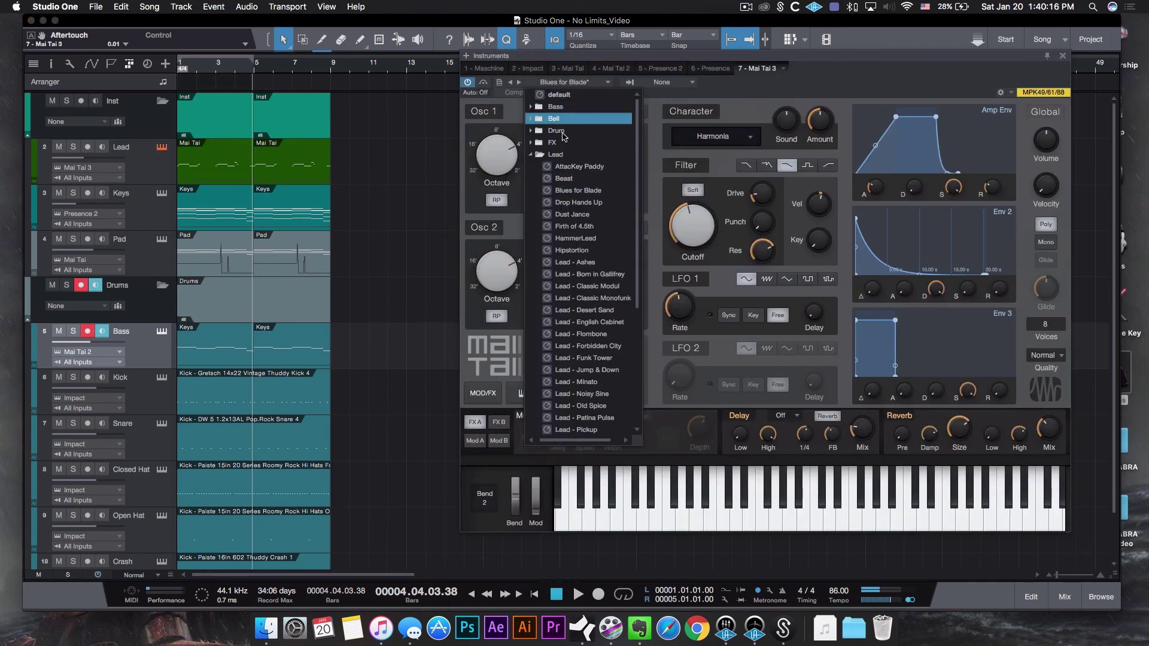
{"action": "left_click", "coordinate": [903, 80]}
{"action": "left_click", "coordinate": [1063, 55]}
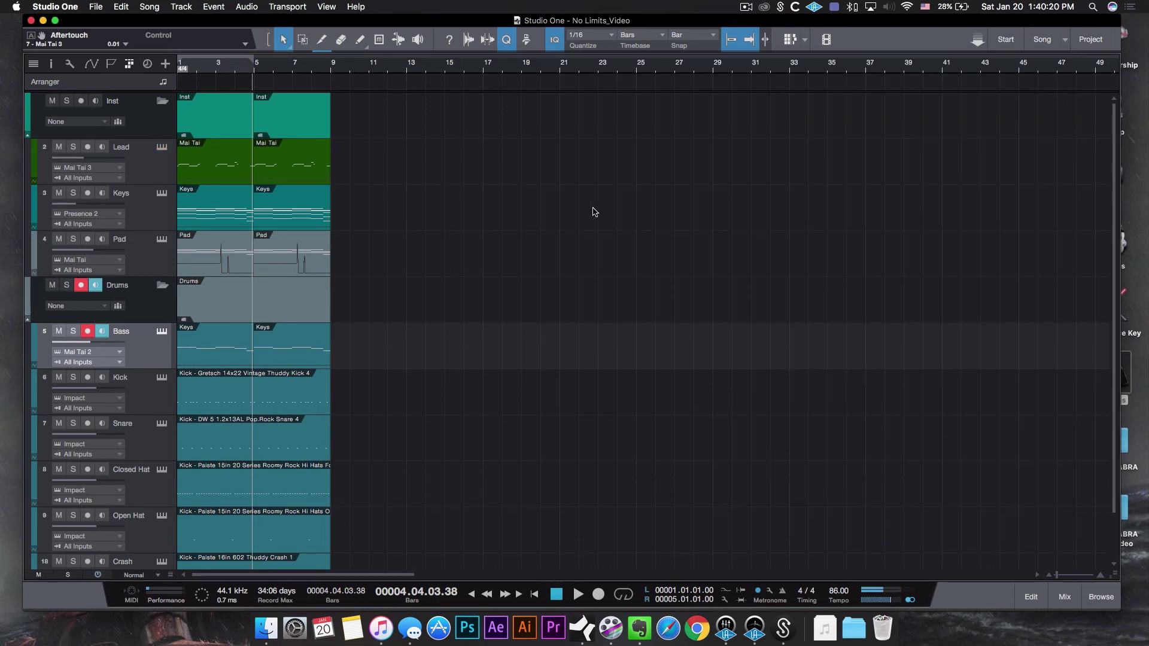
Play the full arrangement from the start of the song
{"action": "key", "text": "Home"}
{"action": "key", "text": "space"}
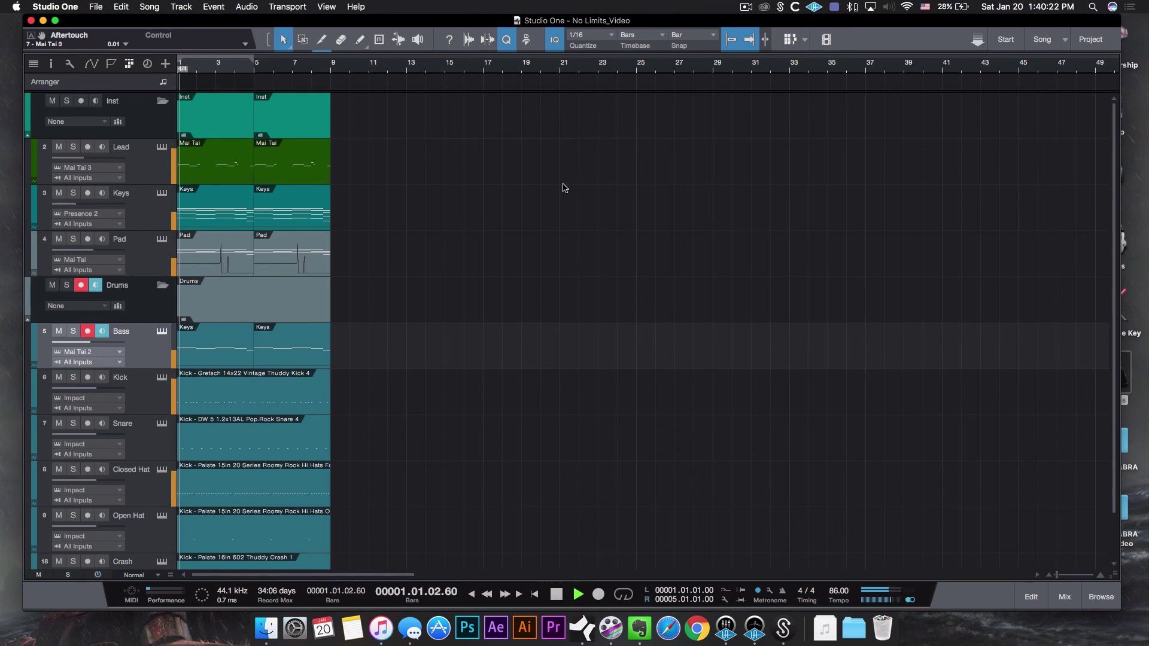